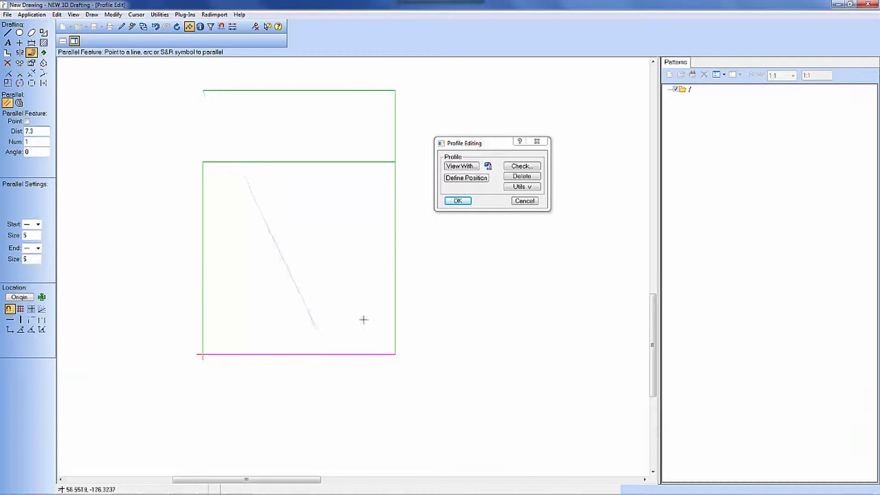
- Offset a line 15 mm inside the profile's left edge and merge it to notch the lower-left corner
text(15)
click(207, 252)
click(20, 74)
click(231, 347)
- Offset the notch's short edge, cut away the upper-left area of the profile with a vertical line, and create the base sheet
click(32, 52)
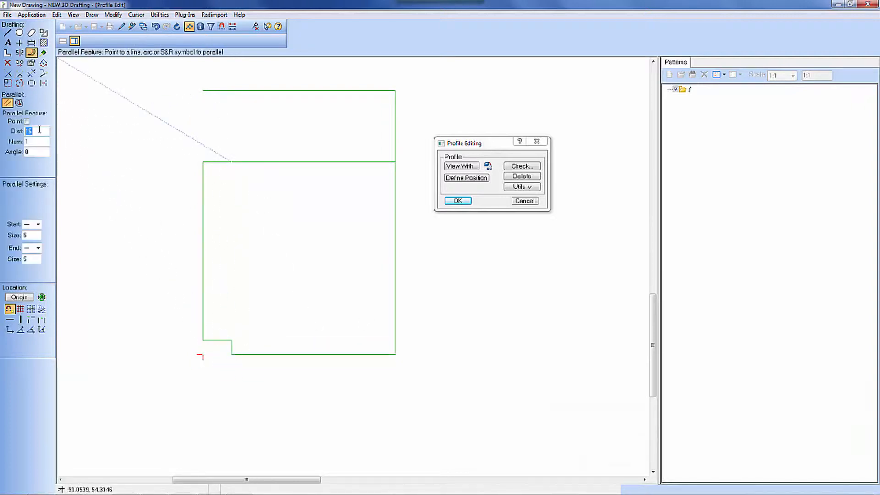
click(217, 336)
click(8, 33)
click(232, 239)
click(232, 91)
click(20, 74)
click(8, 63)
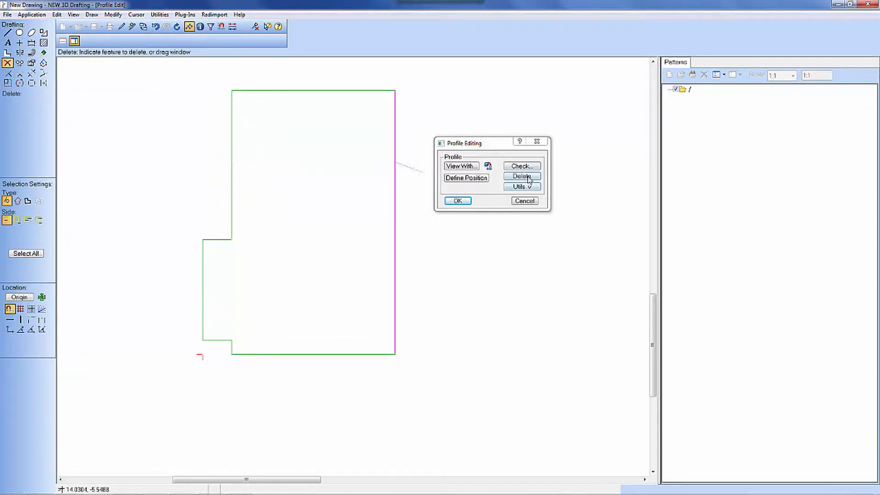
click(457, 201)
click(26, 192)
- Add a shaped flange at 90 degrees on the base sheet's projecting tab edge
click(21, 33)
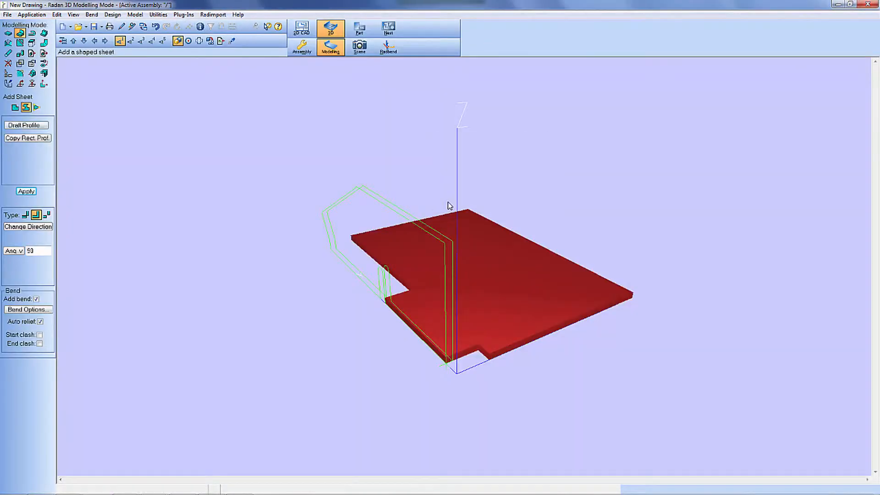
middle_drag(450, 206, 467, 209)
click(26, 191)
- Add a rectangular flange 40 mm long at 121 degrees on the base sheet's adjacent notched edge
middle_drag(453, 289, 486, 266)
click(578, 318)
click(16, 107)
double_click(42, 260)
double_click(37, 251)
text(121)
click(26, 192)
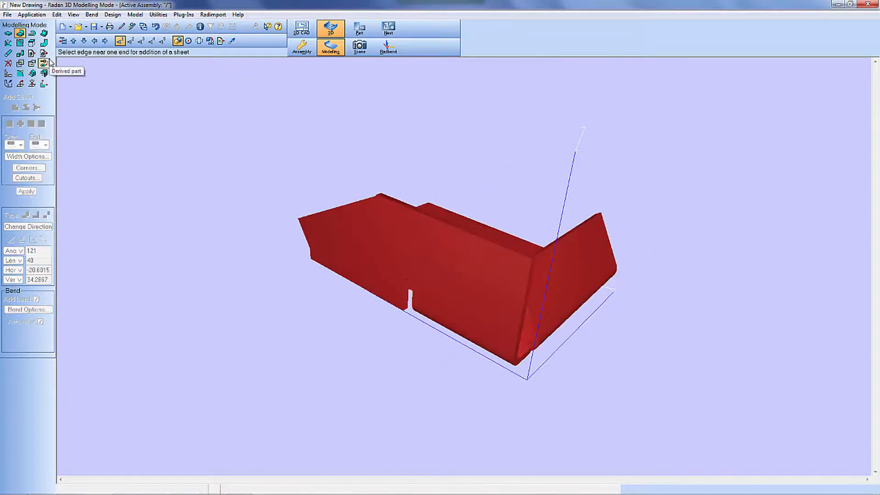
- Add a flange along the side wall's short lower edge beside the relief slot and trim its profile
click(353, 280)
double_click(46, 250)
text(180)
click(26, 192)
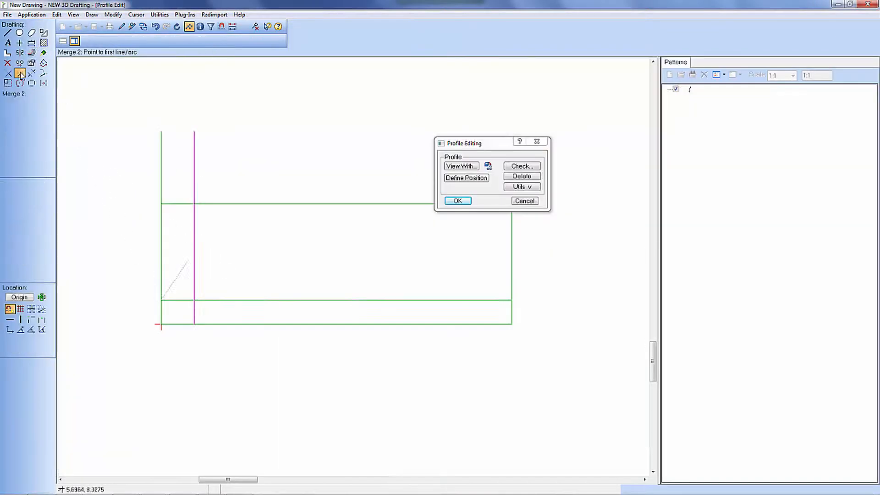
click(32, 63)
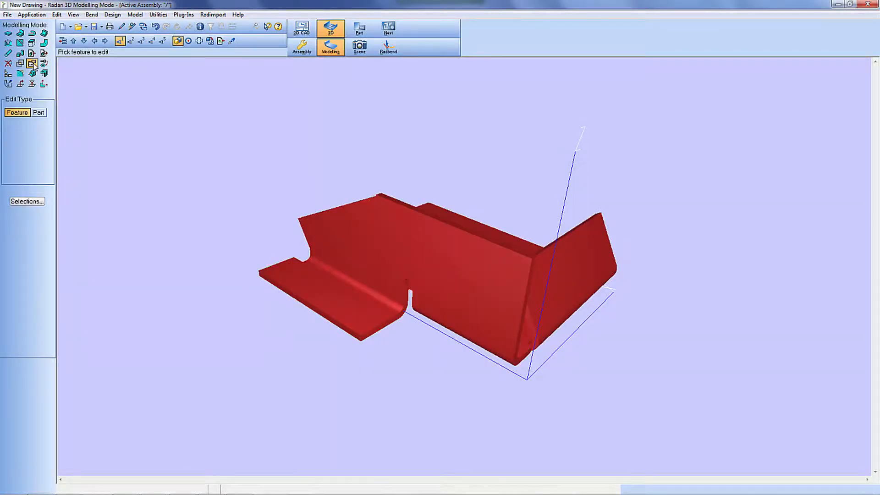
- Set up a shaped sheet at 26 degrees on the side wall's upper edge with its direction changed, and open its profile
click(20, 34)
click(492, 241)
click(28, 227)
double_click(43, 250)
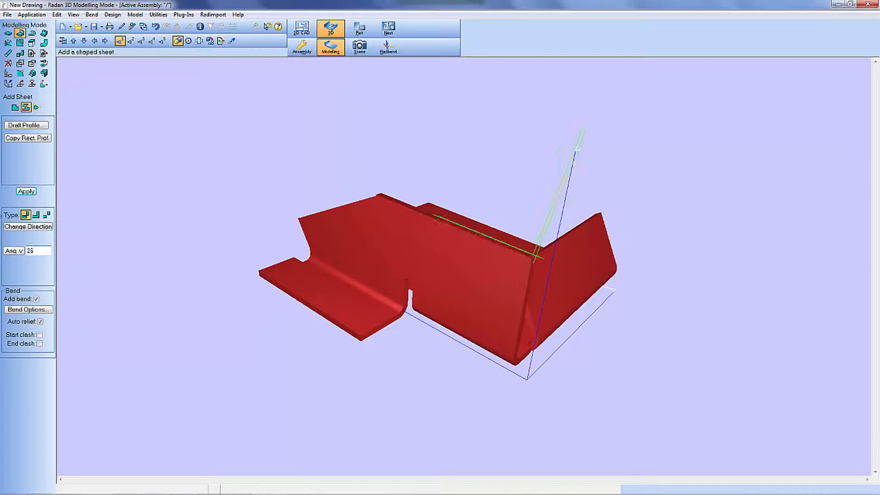
click(26, 125)
- Draw a vertical line up from the midpoint of the profile's base and dimension its length as 100.7 mm
click(31, 53)
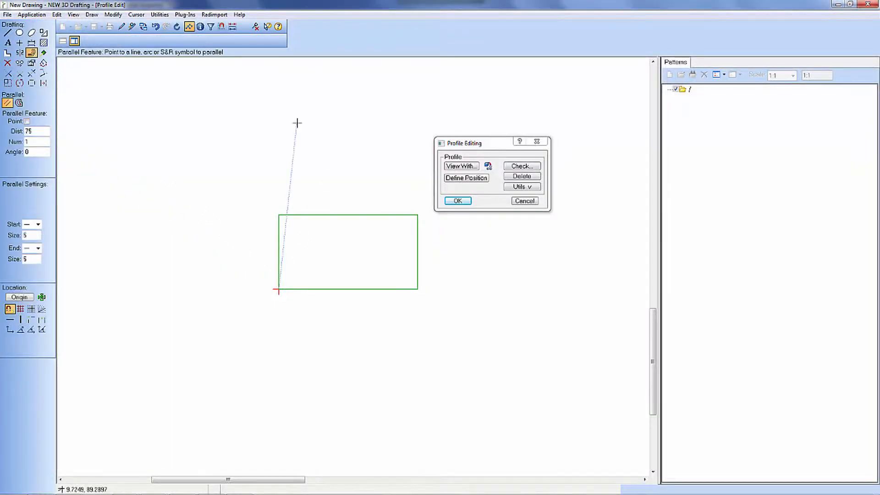
click(7, 32)
click(348, 288)
click(348, 106)
click(31, 43)
drag(481, 143, 600, 183)
click(514, 199)
click(31, 63)
click(505, 198)
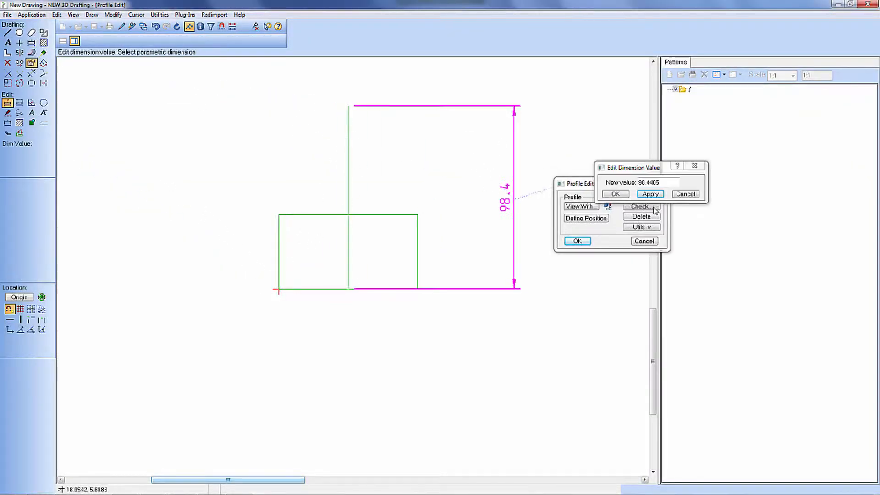
double_click(649, 182)
text(100.7)
key(Return)
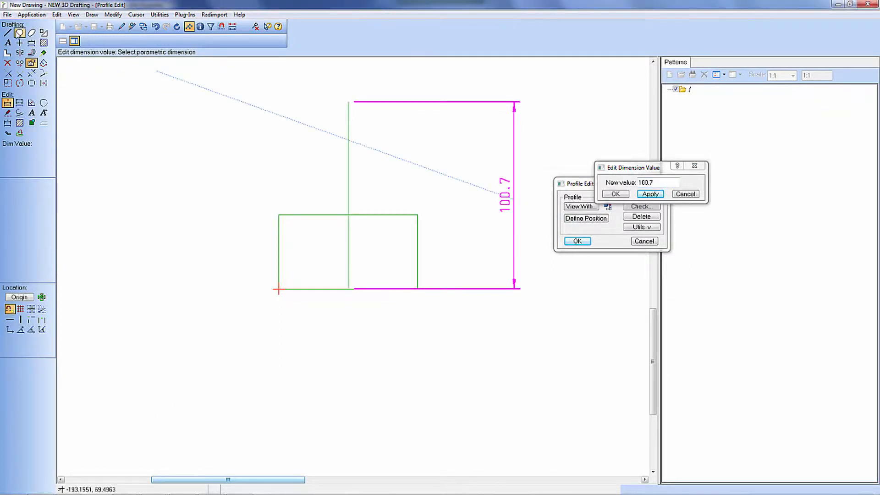
- Draw two concentric circles with radii of 65 and 95 mm centred on the vertical line's upper end
click(20, 33)
double_click(34, 131)
text(65)
click(349, 101)
double_click(33, 131)
text(95)
click(348, 101)
scroll(299, 326, down, 3)
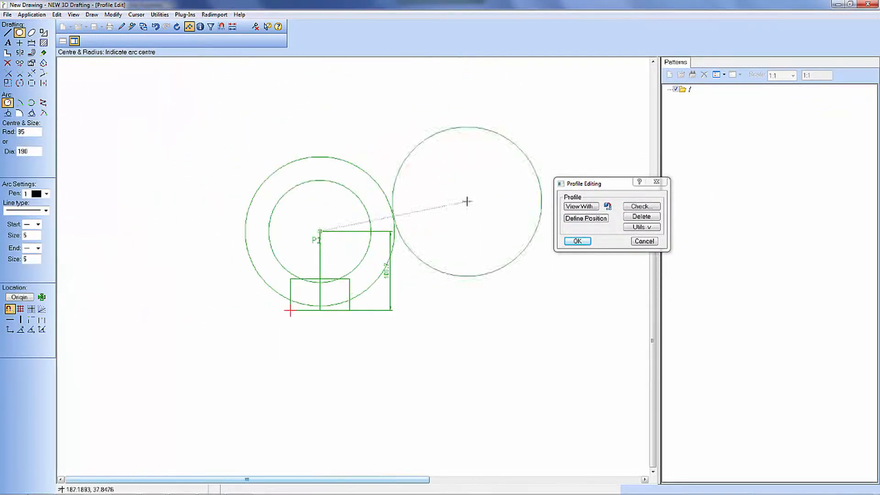
- Draw a short horizontal line from the circles' centre and offset a parallel copy 15.6 mm below it
click(7, 32)
click(319, 231)
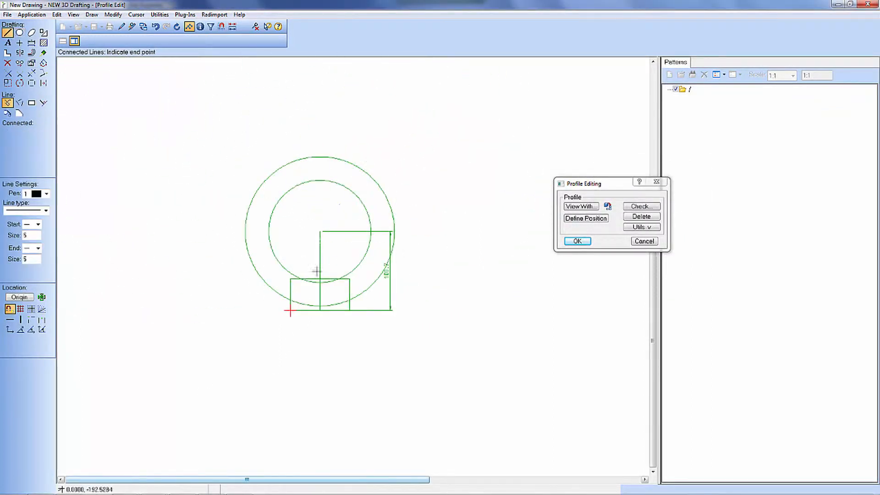
click(31, 53)
double_click(36, 131)
text(15.6)
click(337, 231)
- Draw a slanted line down from the offset line's inner end and set its angle to the vertical at 40 degrees
click(8, 33)
click(320, 243)
click(392, 337)
click(32, 42)
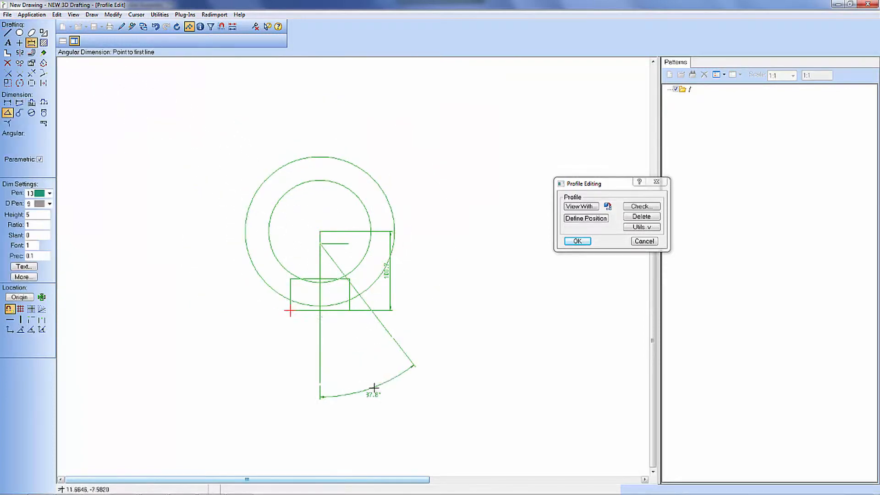
double_click(371, 388)
text(40)
key(Return)
- Draw a line from the circles' centre outward across both circles toward the upper left
click(7, 32)
click(320, 231)
click(200, 149)
click(31, 43)
- Trim both circles to the arcs lying between the two slanted lines
click(31, 73)
click(312, 154)
click(376, 265)
click(362, 258)
click(358, 222)
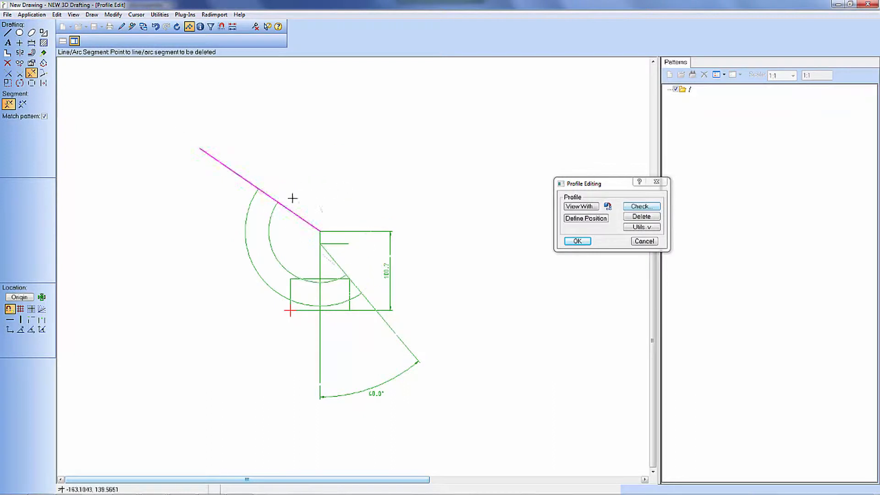
click(20, 33)
click(19, 113)
scroll(300, 272, up, 4)
click(271, 324)
click(156, 27)
- Trim the surplus segment near the profile's base and round the corners of the arm's lower end with fillets
click(31, 73)
click(324, 336)
click(19, 33)
click(273, 324)
click(282, 338)
click(402, 338)
click(410, 325)
click(420, 319)
click(417, 307)
click(387, 283)
click(405, 289)
- Offset a line by 10 mm at the arm's upper end and merge the lines there to form a small step
click(31, 53)
click(202, 117)
double_click(36, 131)
text(10)
click(270, 143)
click(19, 73)
click(221, 105)
click(205, 104)
- Round the corners at the arm's upper end with fillets and delete the leftover line
click(19, 33)
scroll(166, 66, up, 6)
click(285, 225)
click(282, 209)
scroll(284, 151, down, 6)
scroll(543, 403, up, 5)
scroll(421, 309, down, 2)
click(8, 63)
click(256, 238)
scroll(354, 205, down, 4)
- Draw a construction circle of radius 80 mm about the arc centre and place 15 mm diameter holes on it
click(19, 33)
double_click(30, 132)
text(80)
click(327, 156)
double_click(27, 151)
text(15)
click(268, 214)
- Delete the construction circle and leftover construction line, and add the curved arm sheet to the model
click(7, 62)
click(411, 157)
click(326, 321)
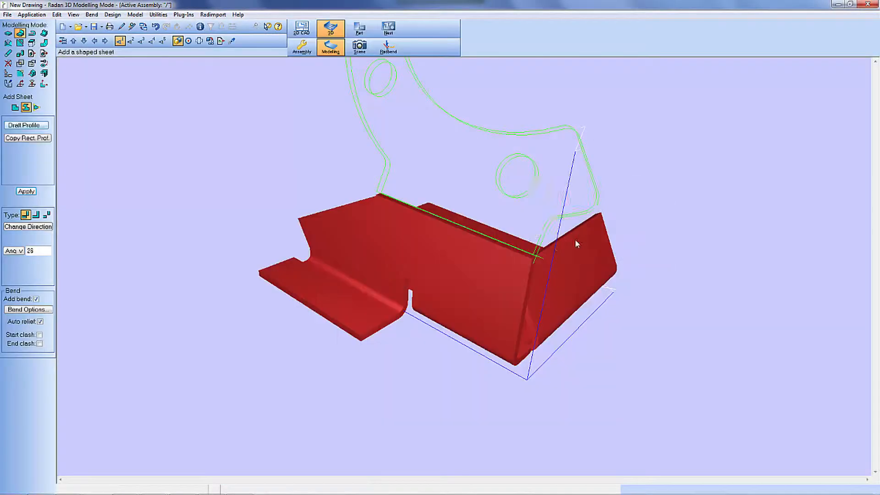
click(26, 192)
- Delete the Part3 - dev1 development entry and confirm the developments to output the flat part into the Part Editor
scroll(365, 304, down, 3)
middle_drag(365, 304, 352, 284)
click(20, 73)
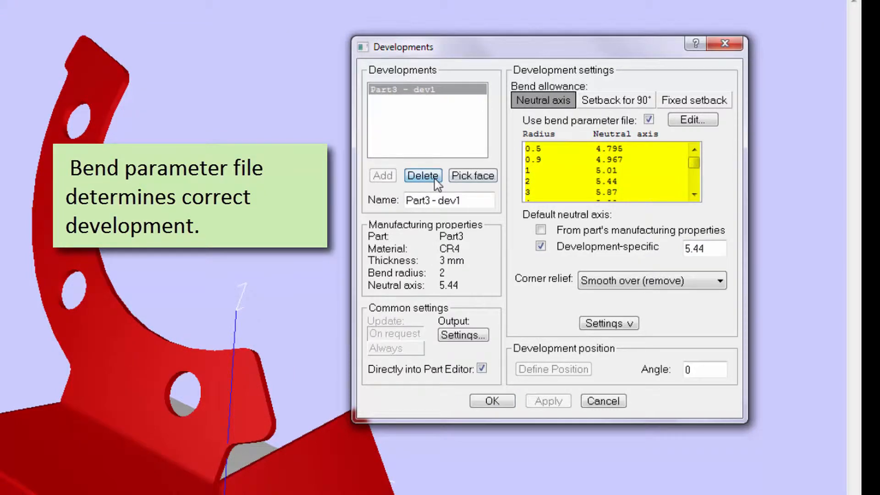
click(434, 179)
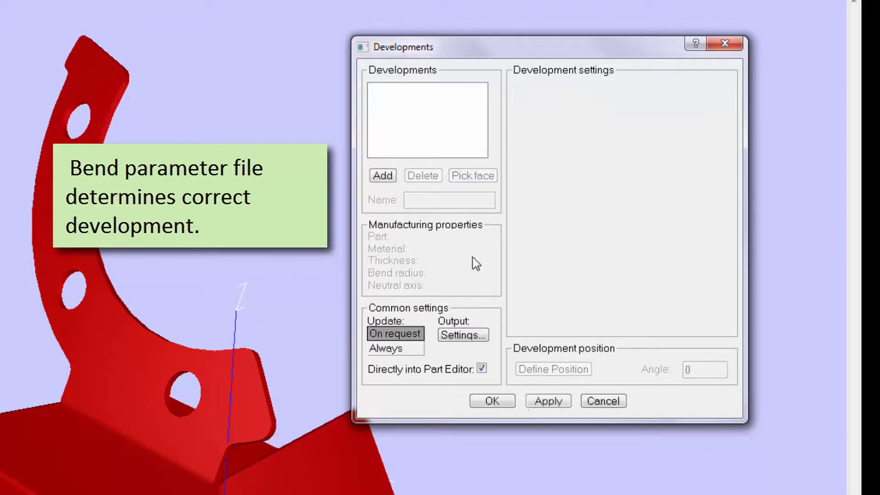
click(491, 401)
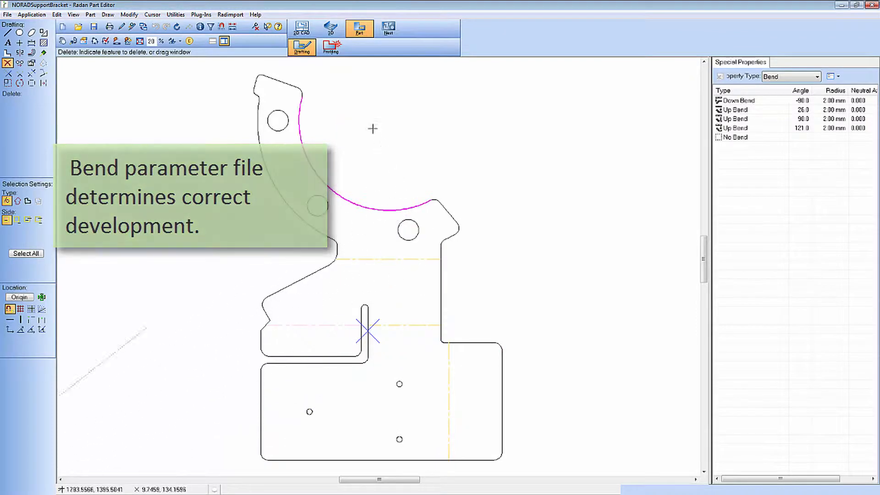
- Apply automatic profiling tooling to the flat bracket for the Bobs Laser machine and inspect the hole lead-ins
click(331, 48)
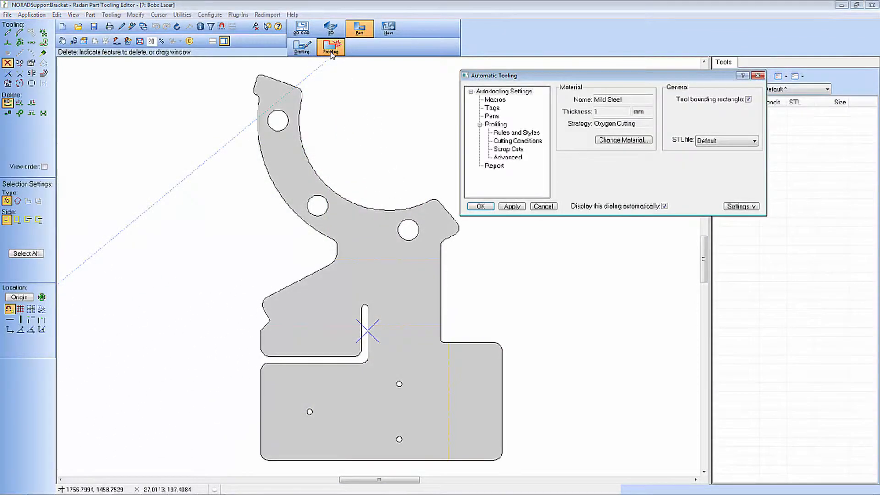
click(517, 207)
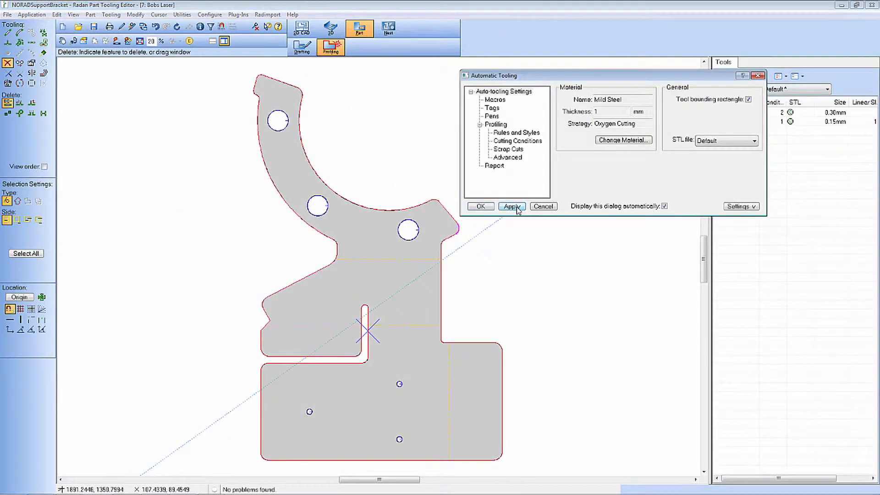
middle_drag(245, 77, 339, 155)
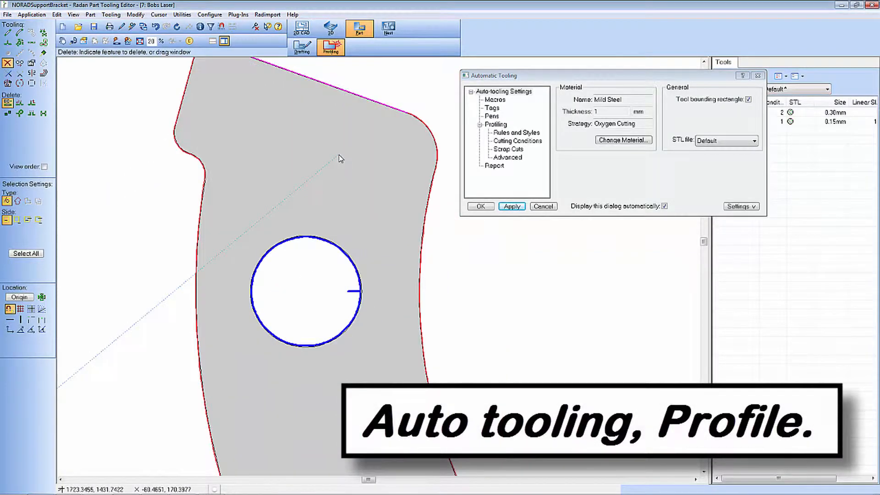
middle_click(338, 155)
middle_drag(270, 112, 495, 428)
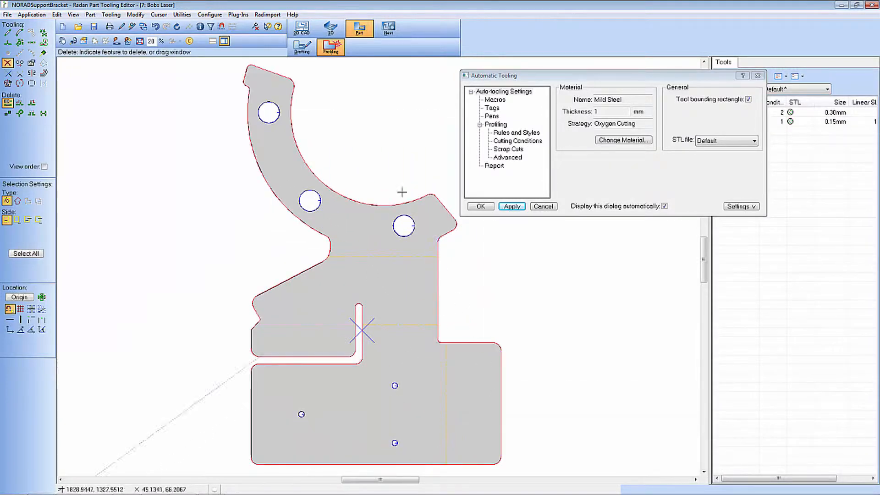
- Run a quick estimate for the laser-cut bracket, saving the part first, expand the cost details and store the estimate
click(302, 46)
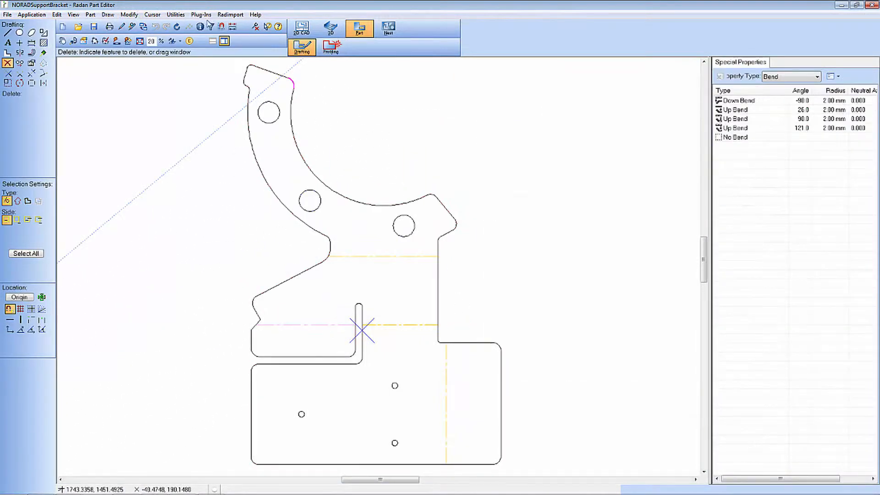
click(175, 15)
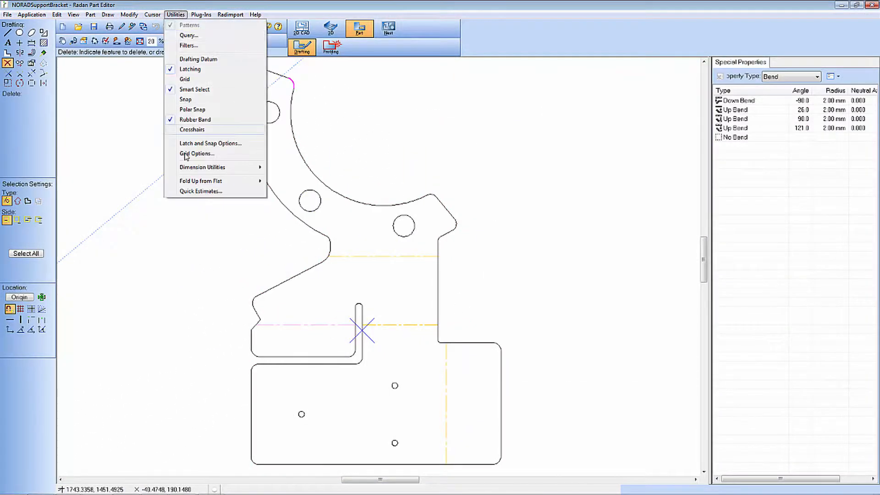
click(200, 191)
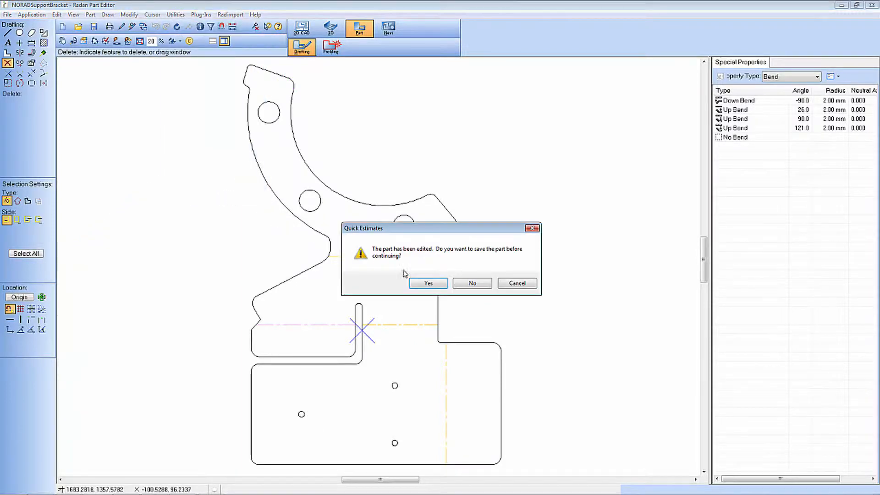
click(428, 283)
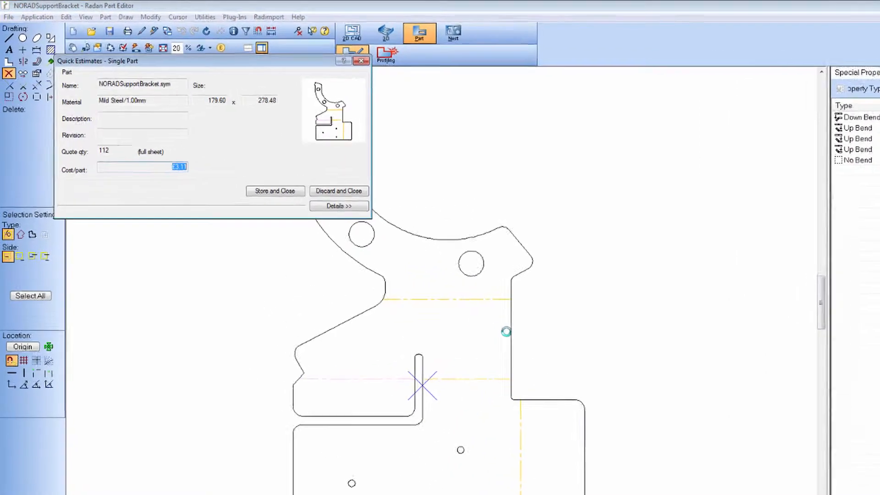
click(400, 244)
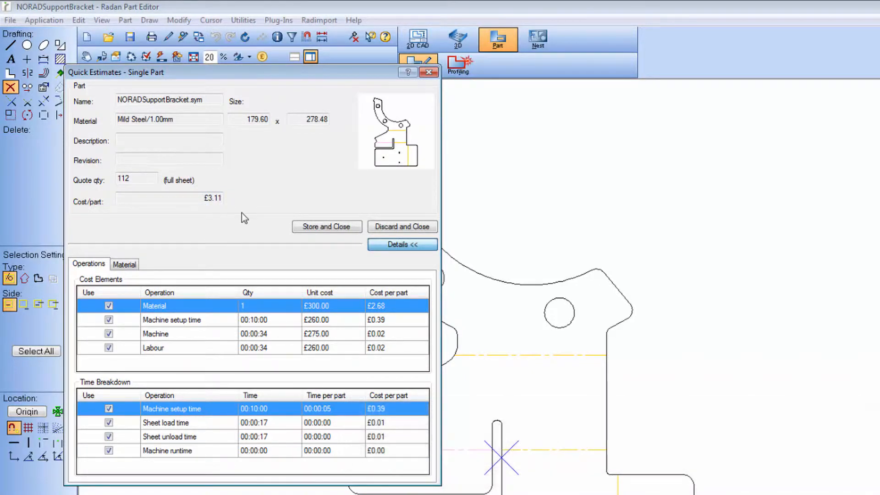
click(326, 227)
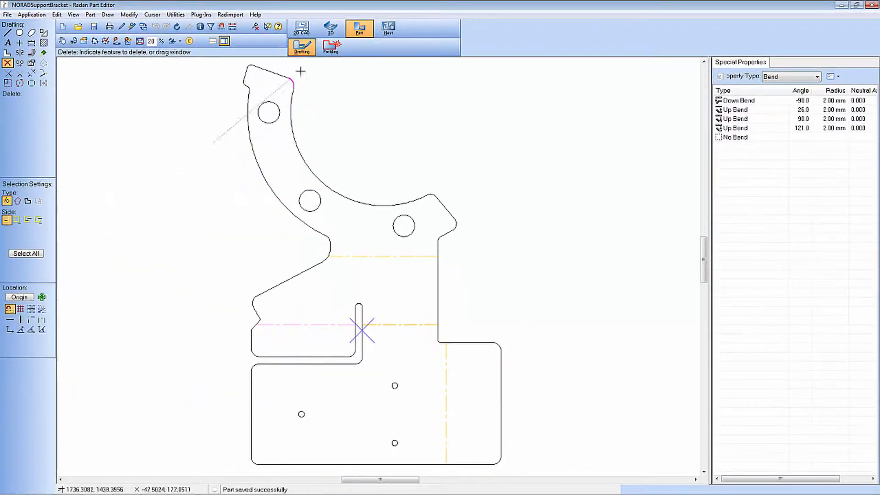
- Change the part's machine tool to Bobs Punch
click(331, 46)
click(215, 15)
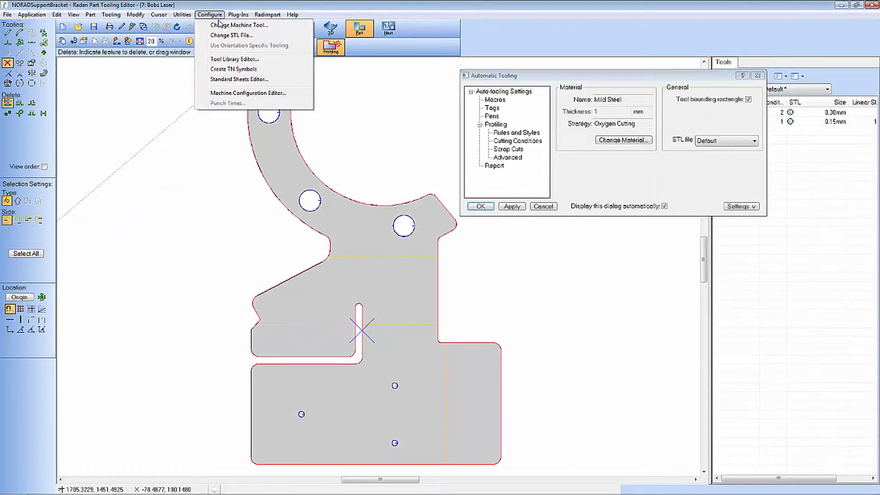
click(223, 26)
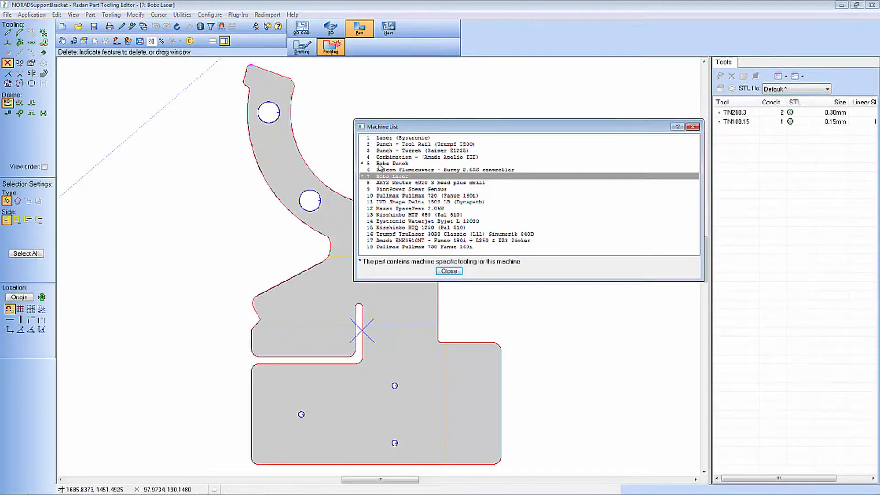
click(379, 164)
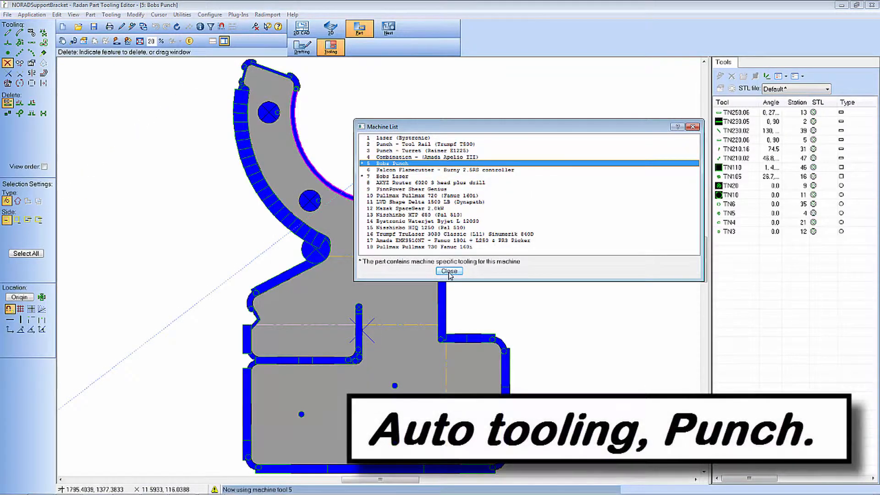
click(449, 271)
- Run a quick estimate for the punched bracket and expand its cost details
click(302, 47)
click(176, 15)
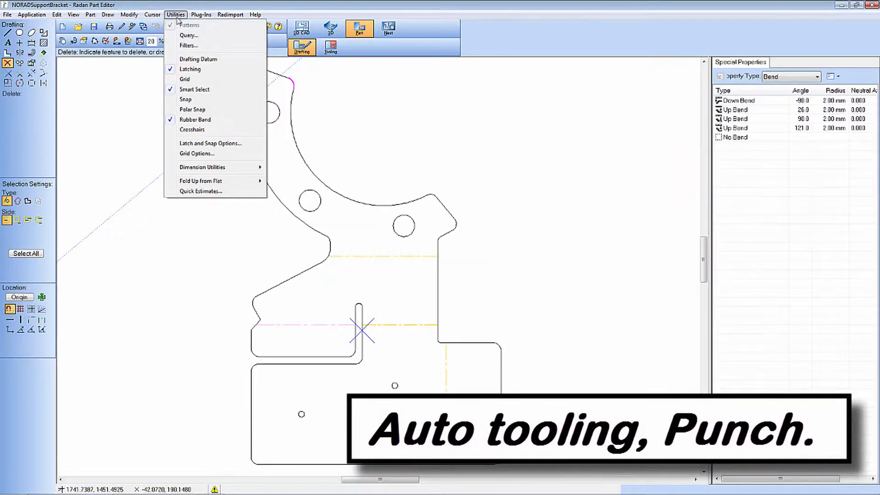
click(201, 191)
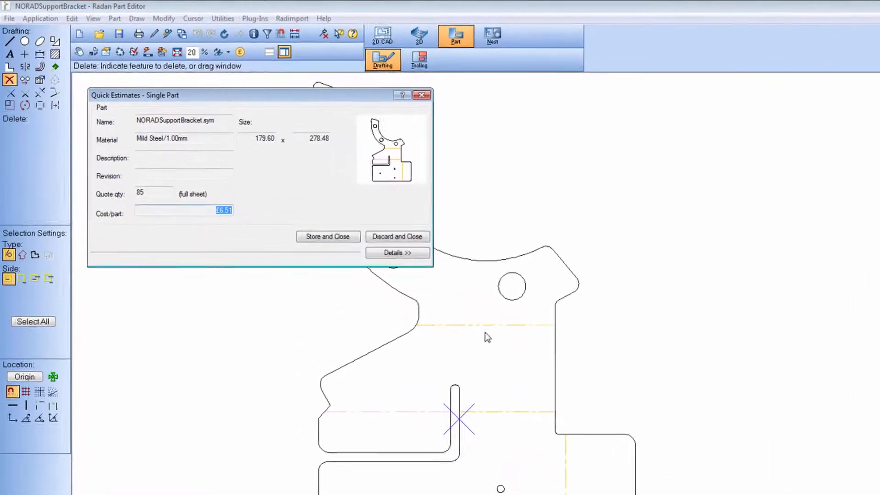
click(402, 259)
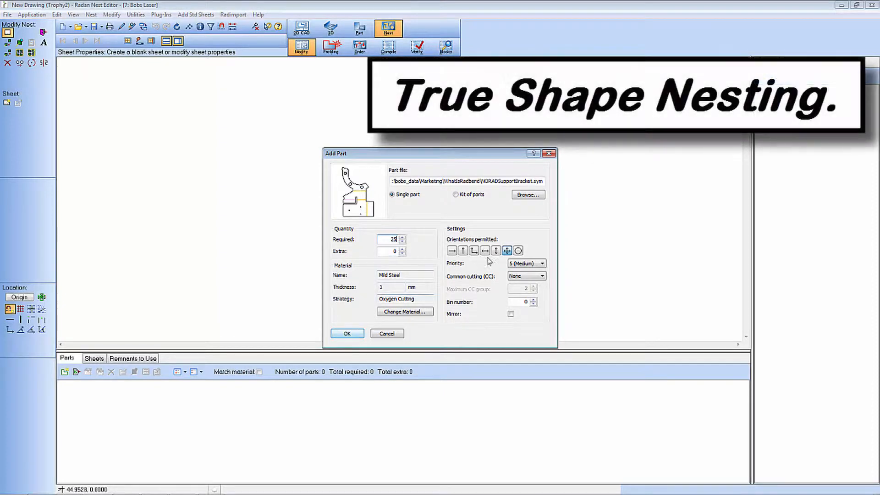
- Add the NORADSupportBracket part to the nest's parts with a required quantity of 25
click(347, 334)
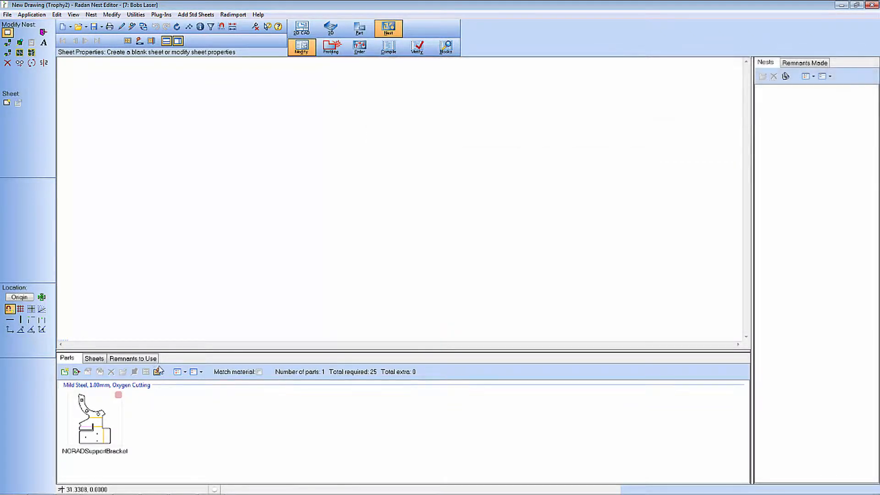
- Automatically nest the 25 NORADSupportBracket parts for Bobs Laser, accept all resulting nests and open the nest drawing
click(157, 371)
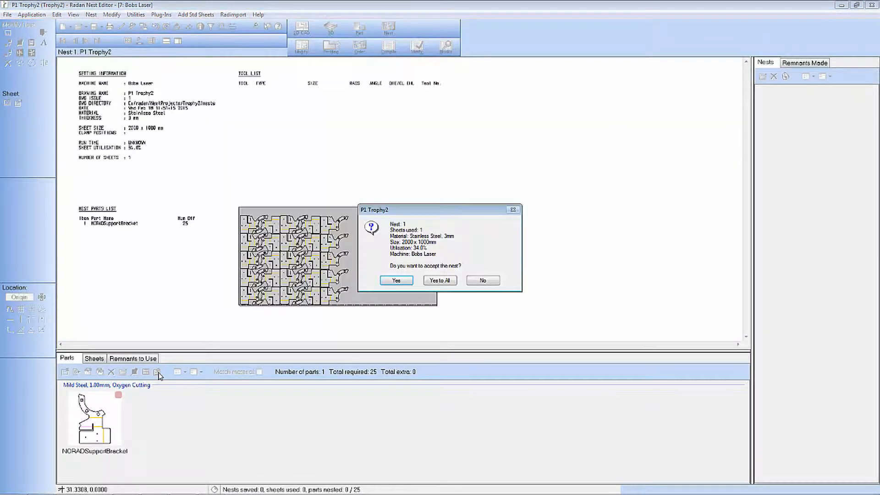
click(432, 282)
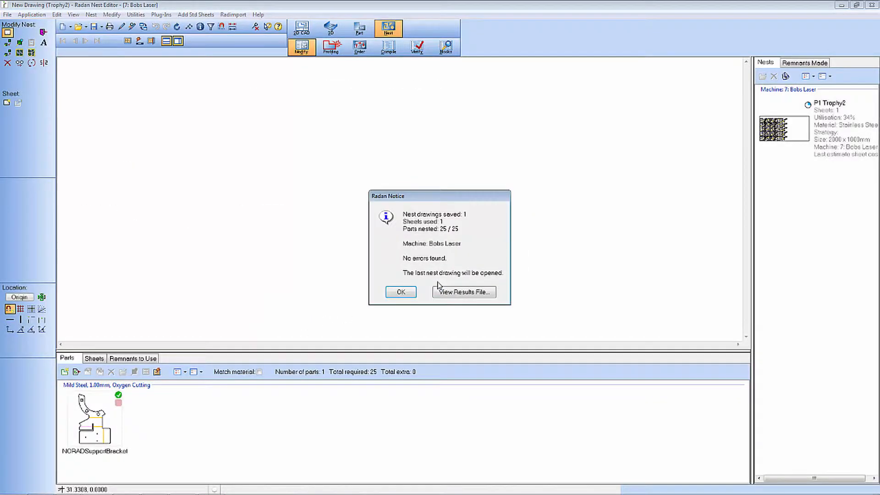
click(406, 294)
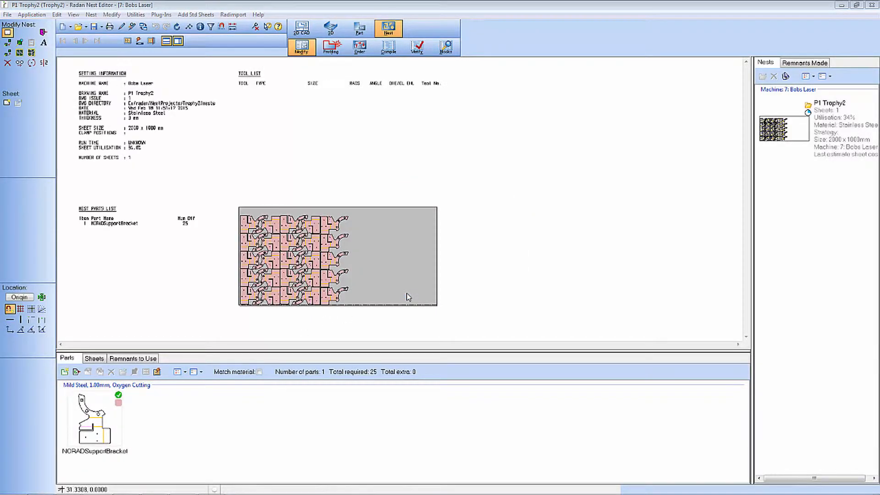
- Auto-tool all parts in the P1 Trophy2 nest with the Default STL file, using /layout as source and tooling pattern
middle_drag(222, 199, 469, 320)
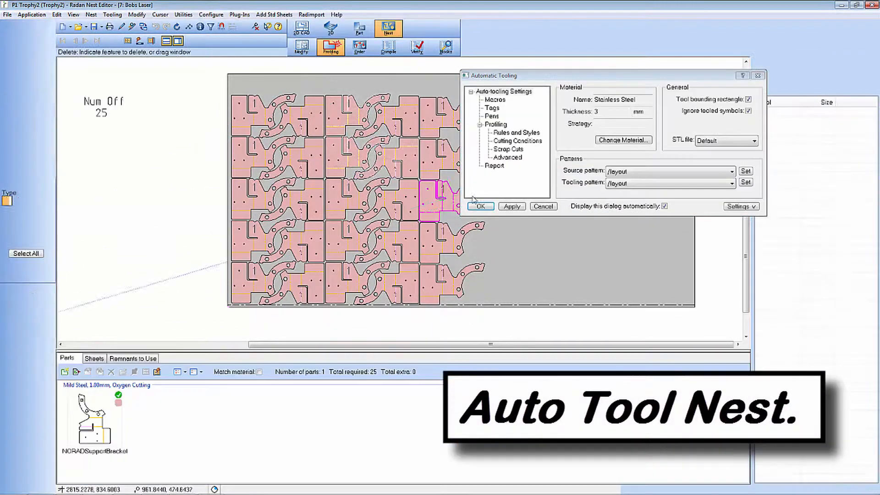
click(511, 207)
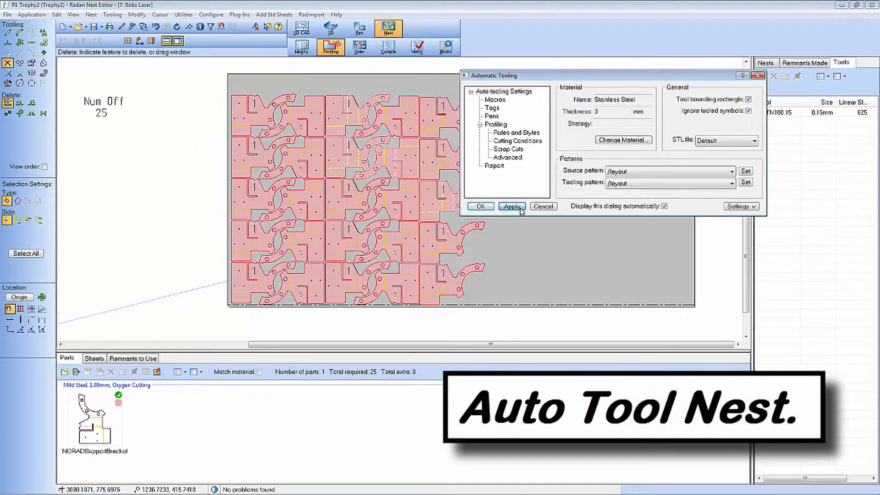
click(490, 206)
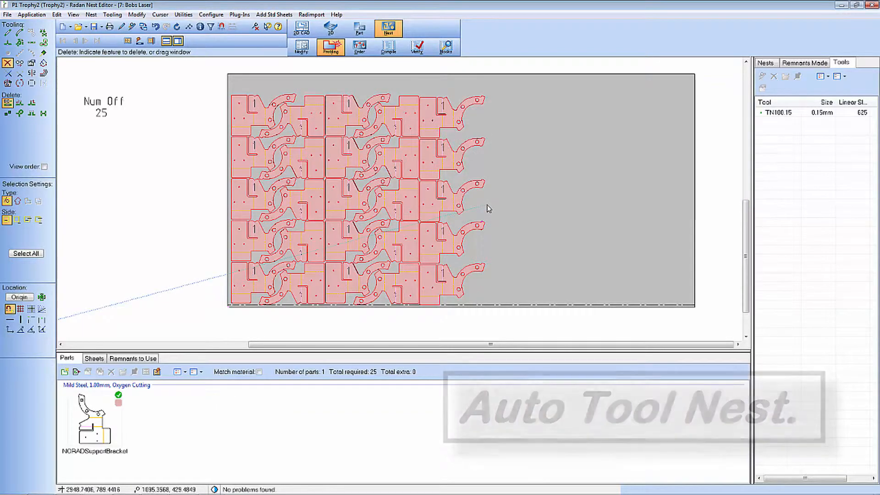
- Generate the nest's cutting order automatically with the laser normal style, finishing the sheet
click(360, 50)
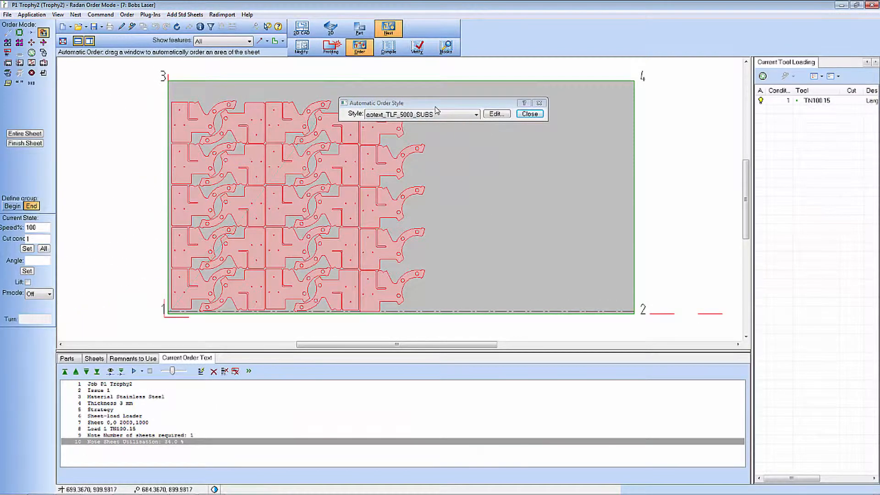
click(436, 112)
click(419, 190)
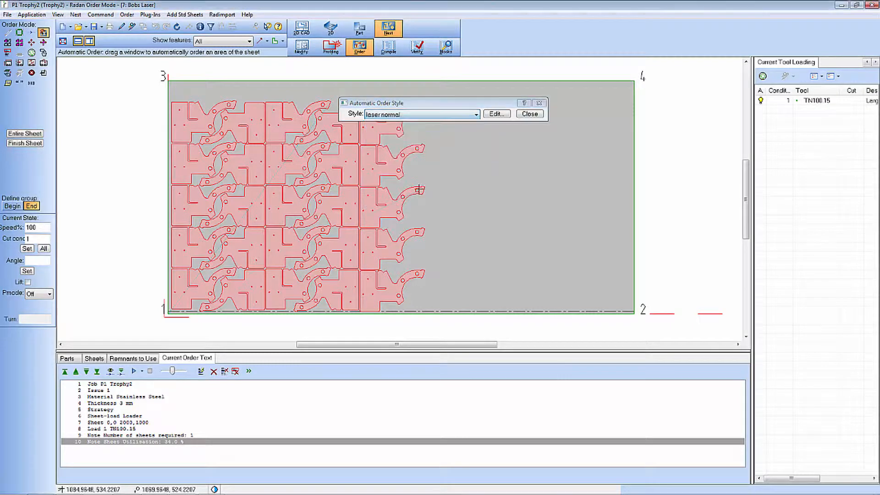
click(23, 143)
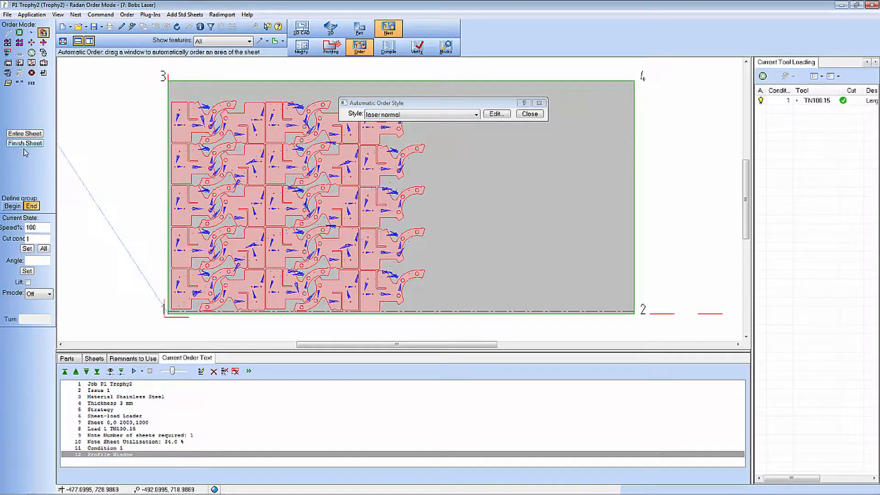
- Simulate the cutting sequence of the P1 Trophy2 nest, inspect the tool path around the first brackets and end the simulation
click(134, 371)
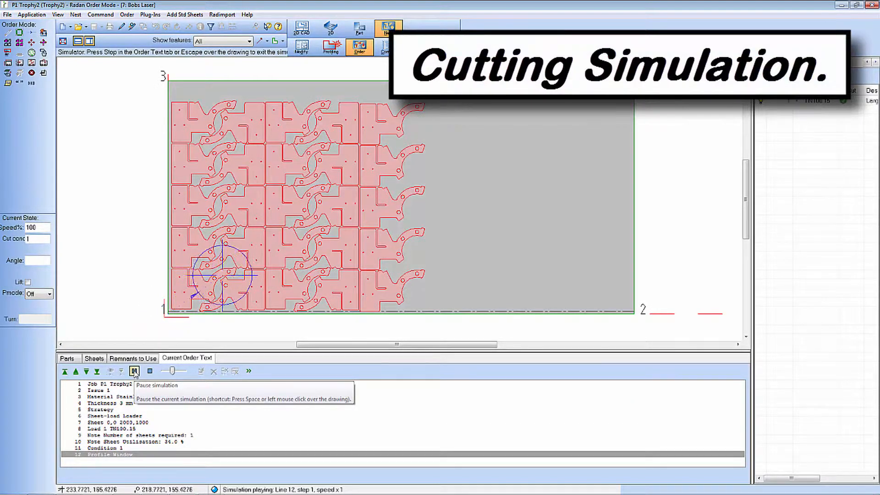
drag(253, 275, 310, 312)
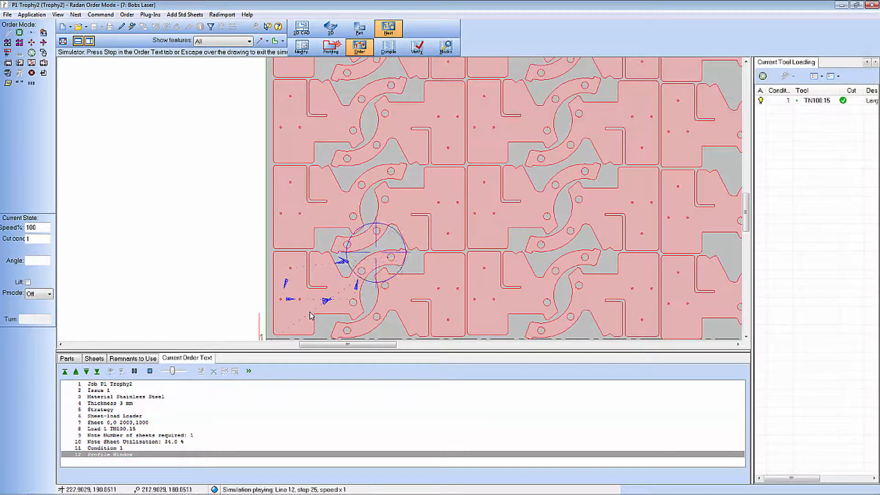
key(Escape)
- Switch to the Trophy nest project, run quick estimates for its nests, expand the cost details and discard the estimates
click(7, 14)
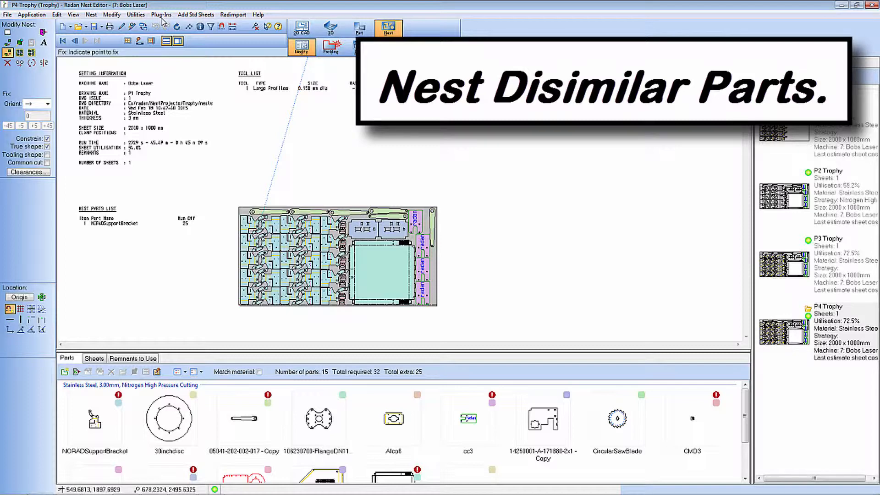
click(135, 15)
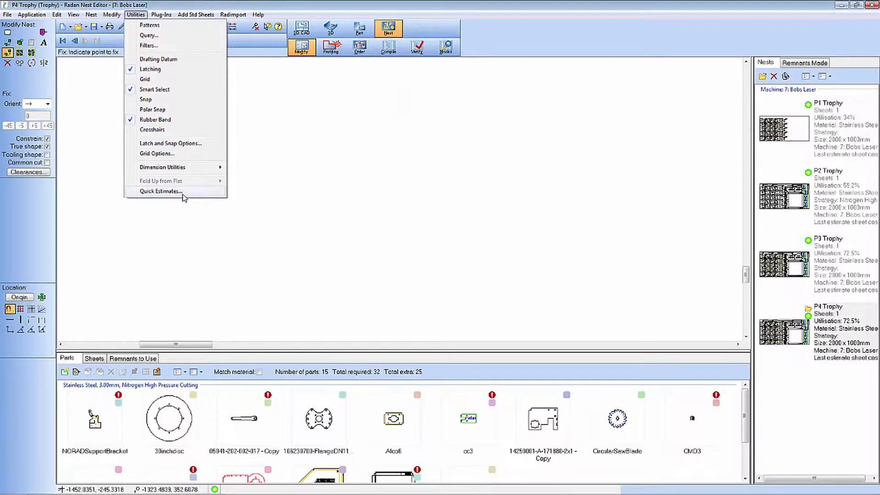
click(161, 191)
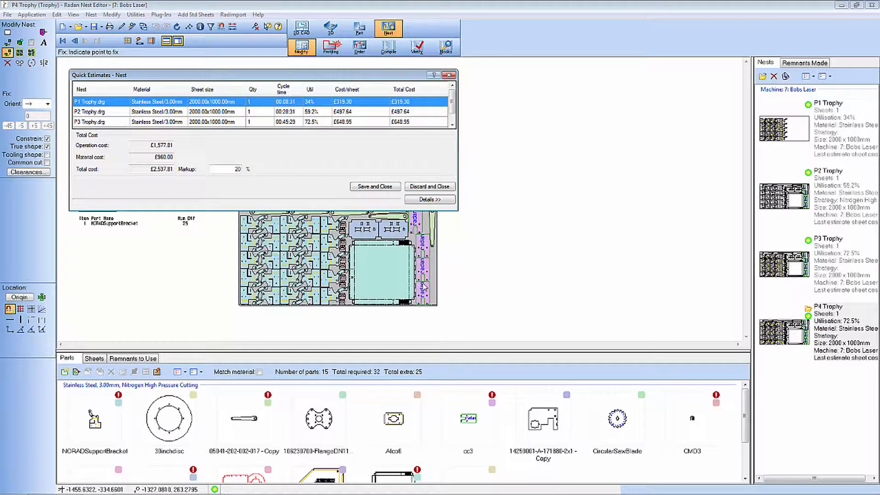
click(449, 202)
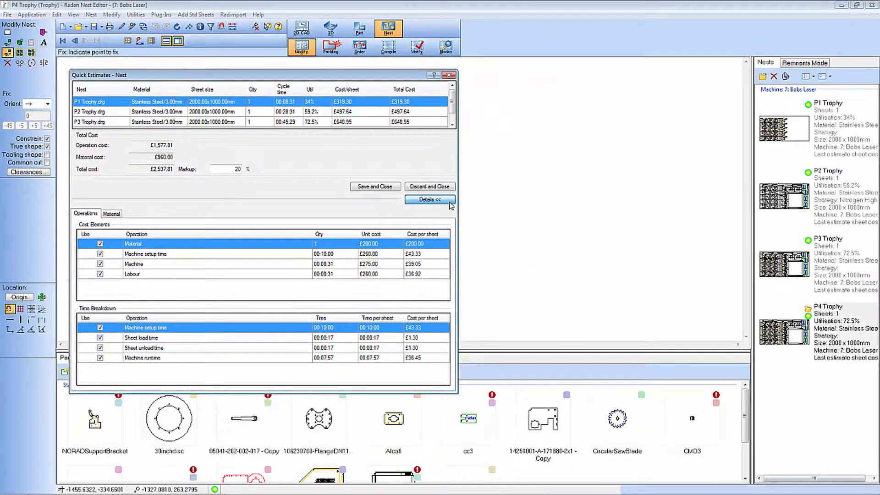
click(430, 187)
- Open the P3 Trophy nest and simulate its cutting order from the first order line, examining the tool path around the brackets
click(785, 76)
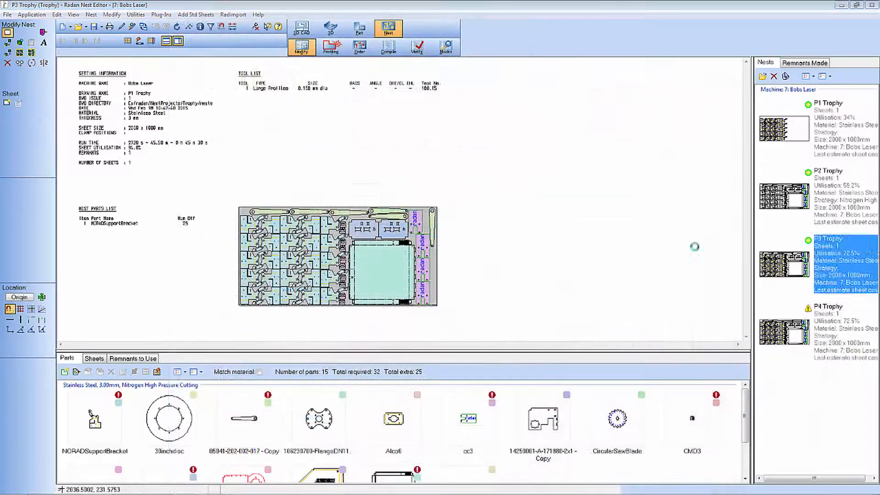
right_drag(59, 337, 239, 199)
drag(235, 194, 451, 330)
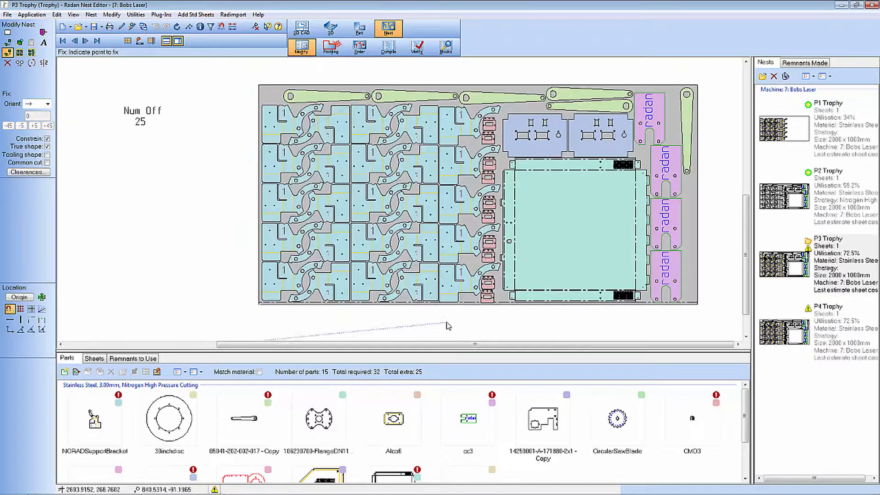
click(361, 48)
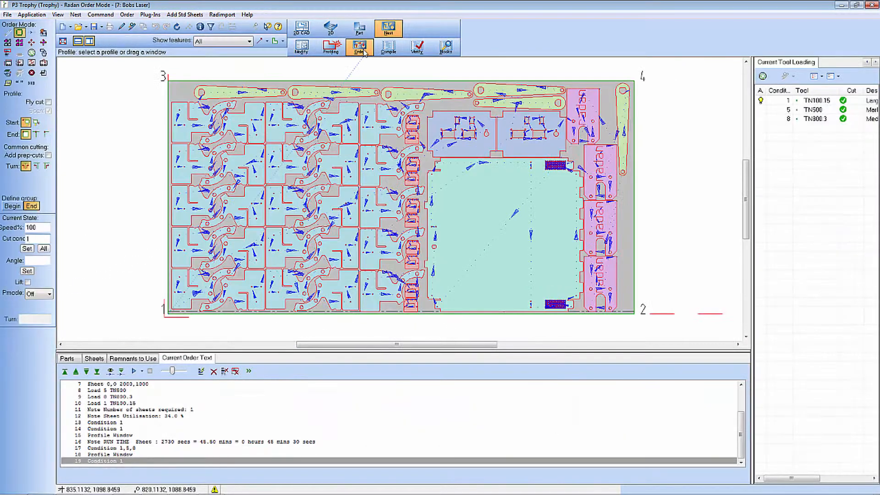
click(65, 372)
click(131, 371)
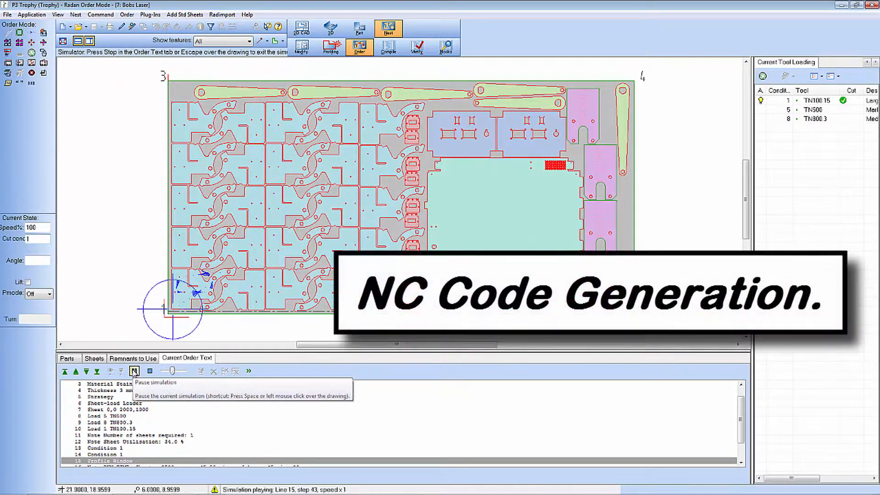
mouse_move(142, 329)
middle_down()
mouse_move(254, 275)
mouse_move(342, 192)
middle_up()
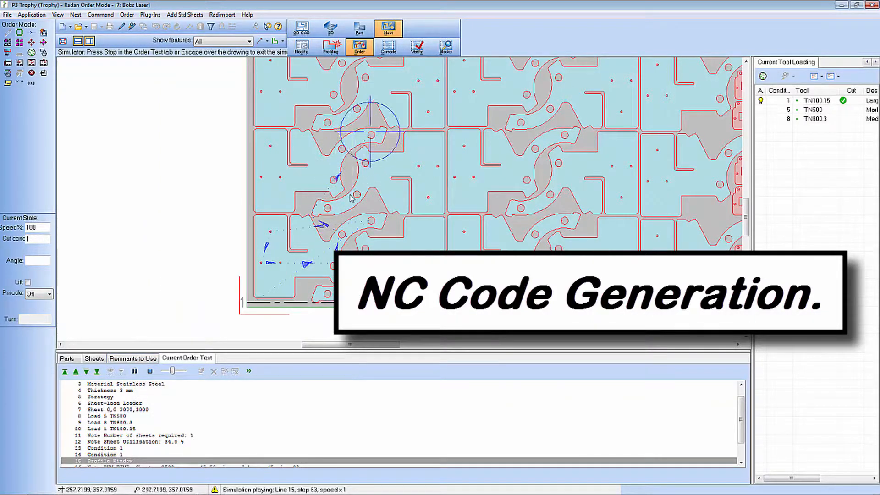